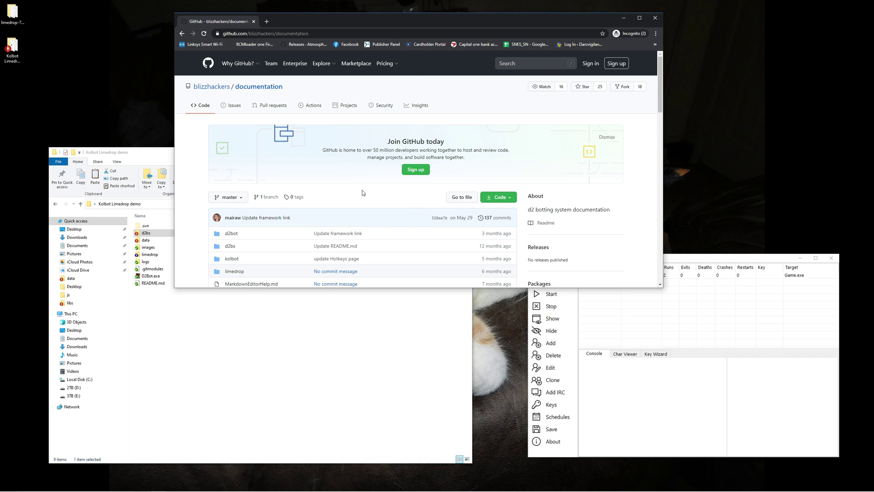
# Look over the blizzhackers/documentation repository's clone and download options, then dismiss them.
pyautogui.click(489, 199)
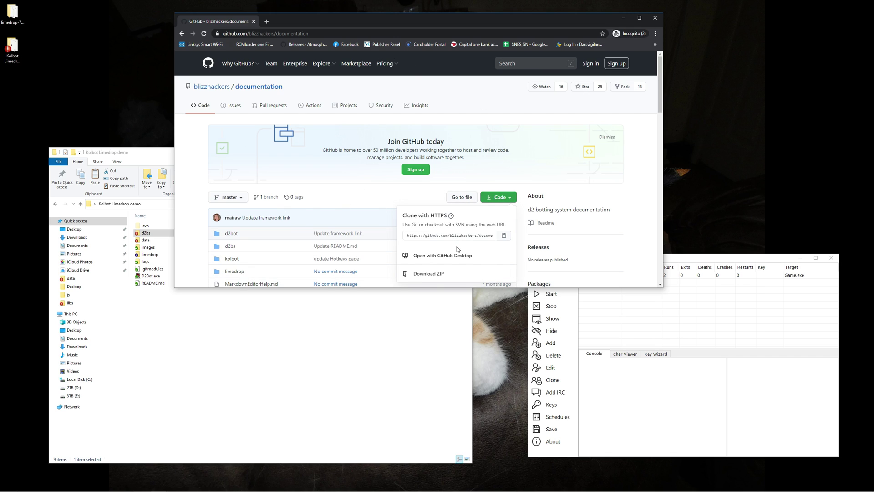
pyautogui.click(396, 196)
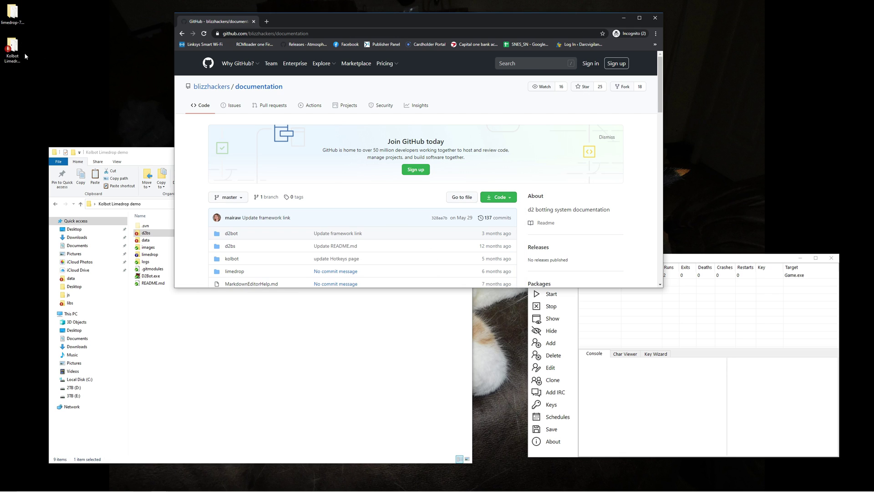
# Open the limedrop folder inside Kolbot Limedrop demo in File Explorer.
pyautogui.click(177, 362)
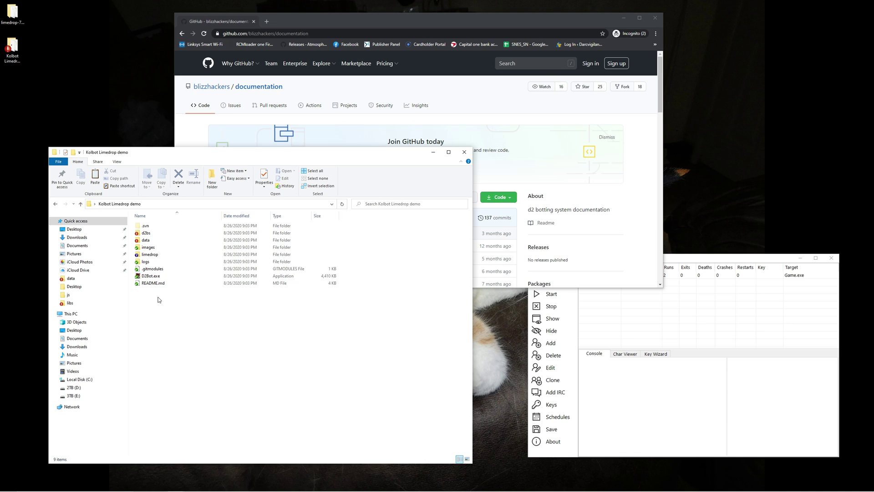
pyautogui.click(149, 255)
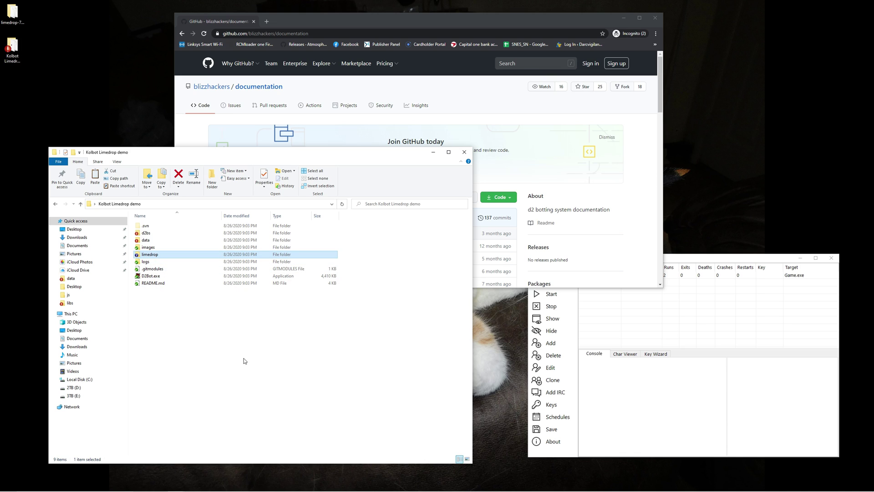
pyautogui.doubleClick(158, 257)
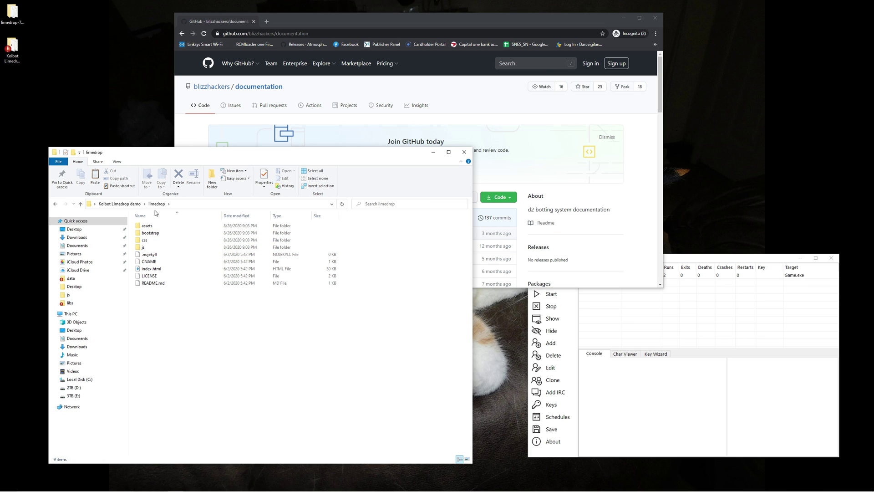
# Compare with the nine files in the desktop's downloaded limedrop copy, then close it and go back to Kolbot Limedrop demo.
pyautogui.doubleClick(8, 18)
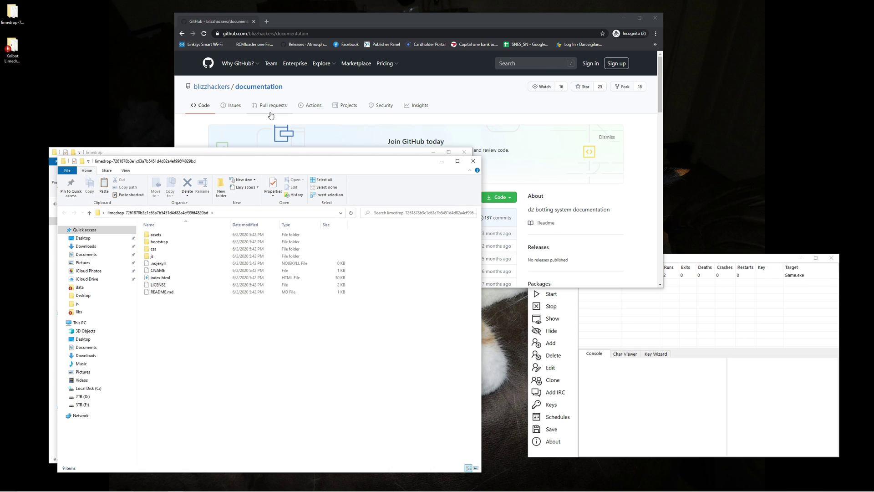
pyautogui.moveTo(257, 164); pyautogui.dragTo(601, 149)
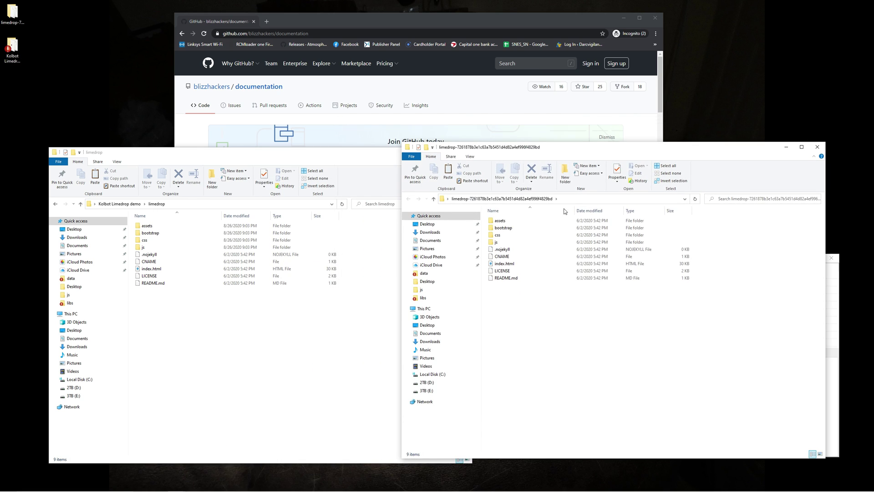
pyautogui.moveTo(506, 319); pyautogui.dragTo(486, 209)
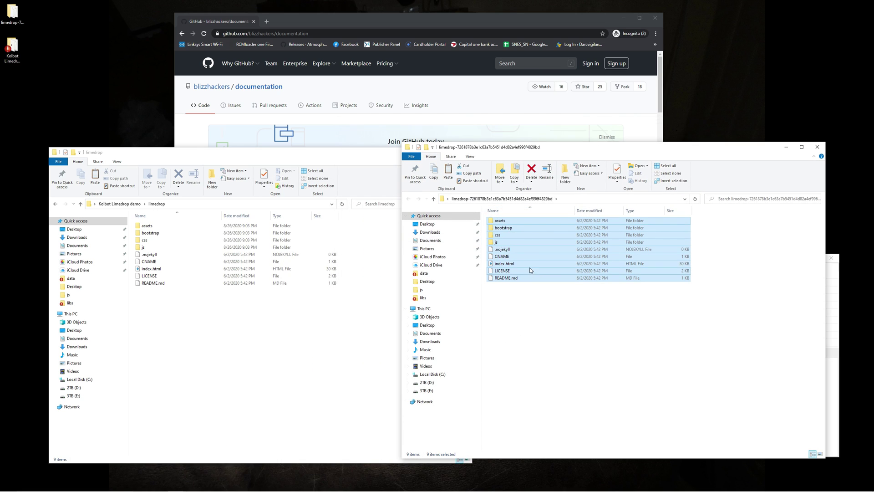
pyautogui.click(817, 146)
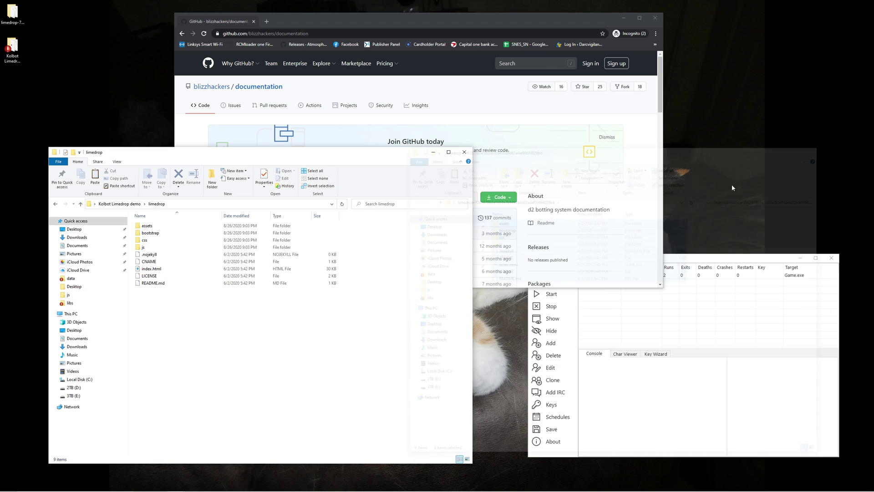
pyautogui.click(80, 204)
# Open the GameAction profile in D2Bot and set its entry script to D2BotGameAction.dbj.
pyautogui.click(641, 378)
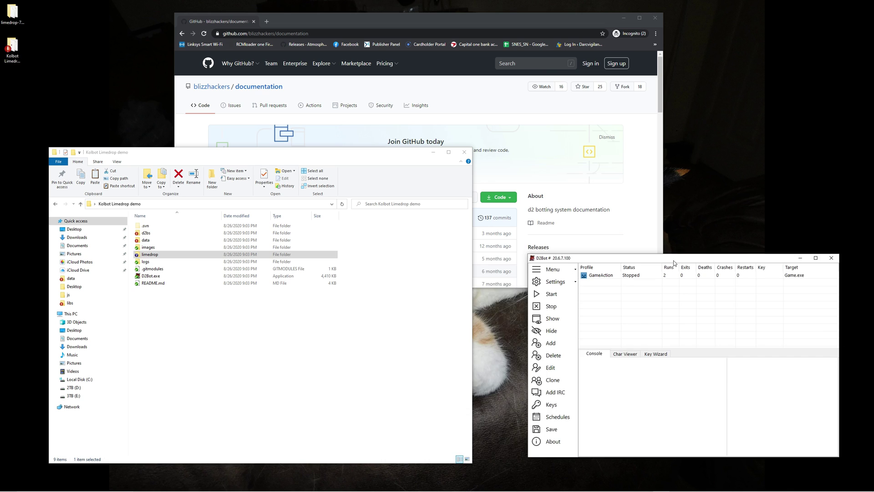
pyautogui.moveTo(674, 261); pyautogui.dragTo(504, 216)
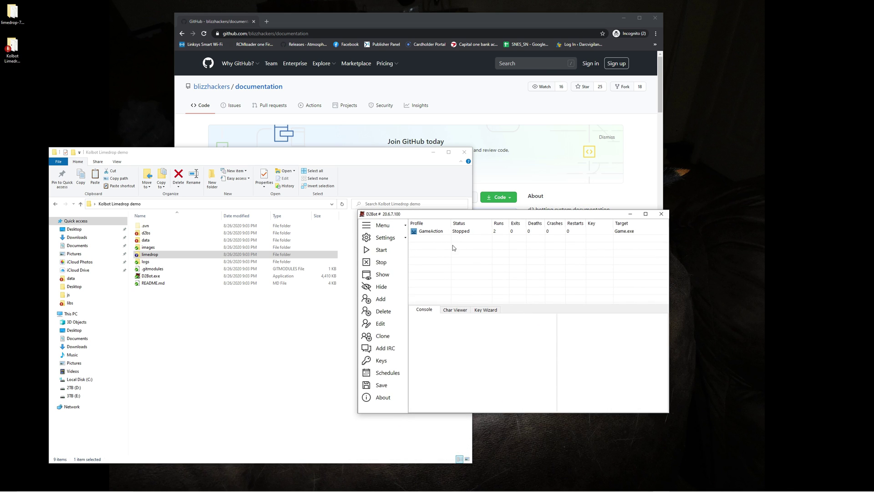
pyautogui.doubleClick(440, 233)
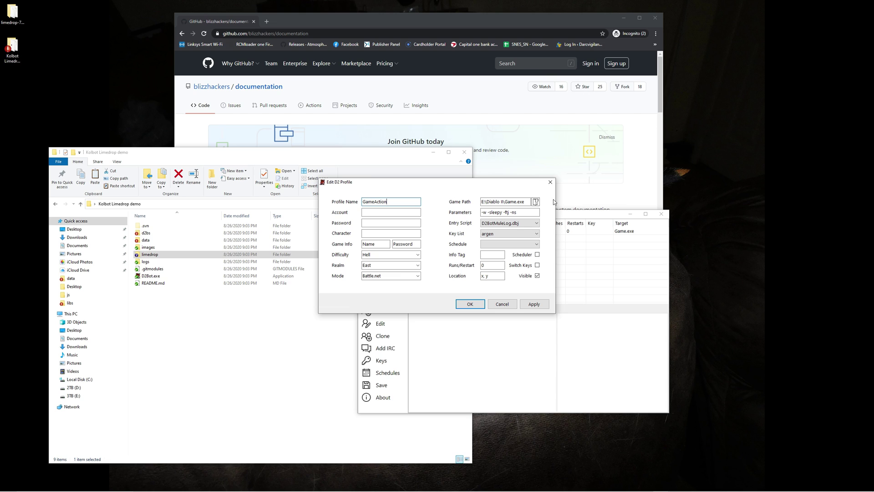
pyautogui.click(529, 213)
pyautogui.click(536, 223)
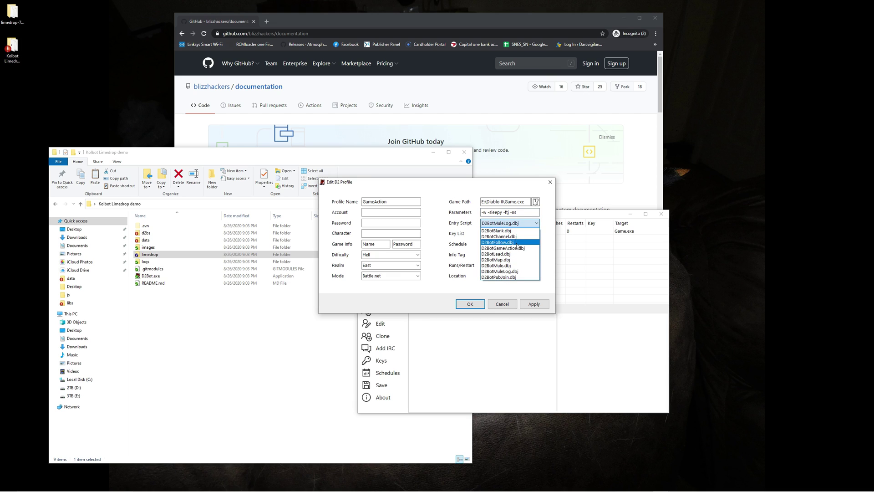
pyautogui.click(517, 249)
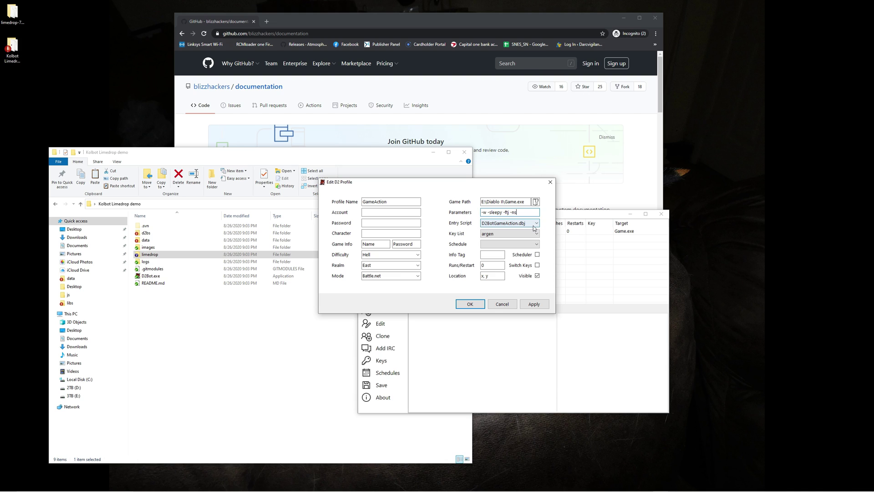
# Switch the GameAction profile's entry script to D2BotMuleLog.dbj, apply, and close the editor.
pyautogui.click(535, 223)
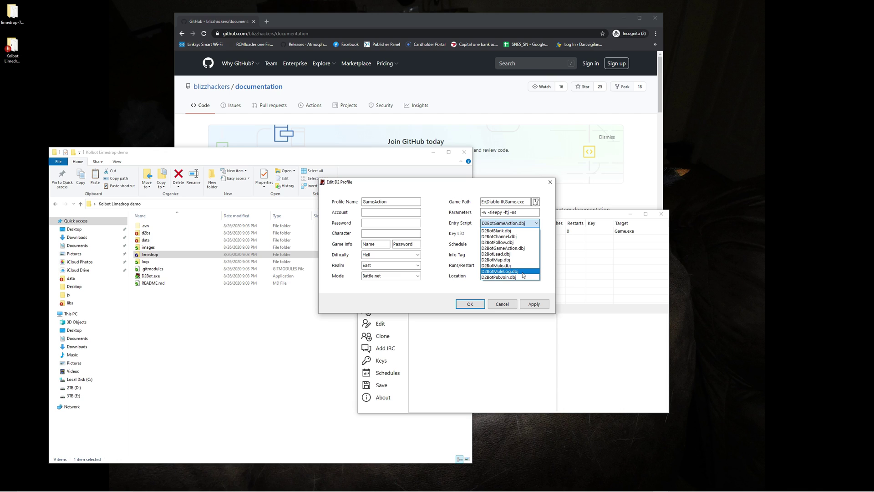
pyautogui.click(522, 273)
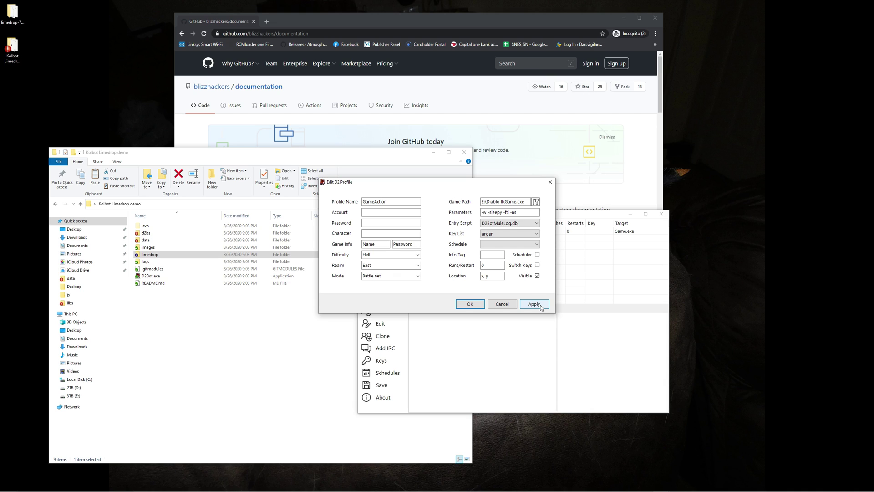
pyautogui.click(534, 304)
pyautogui.click(471, 304)
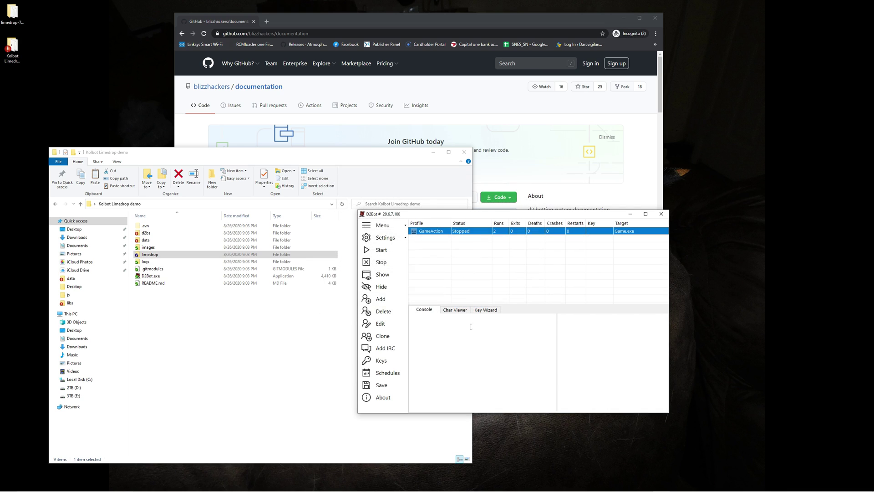
# Navigate File Explorer to d2bs\kolbot and bring up the context menu for D2BotMuleLog.dbj.
pyautogui.click(478, 363)
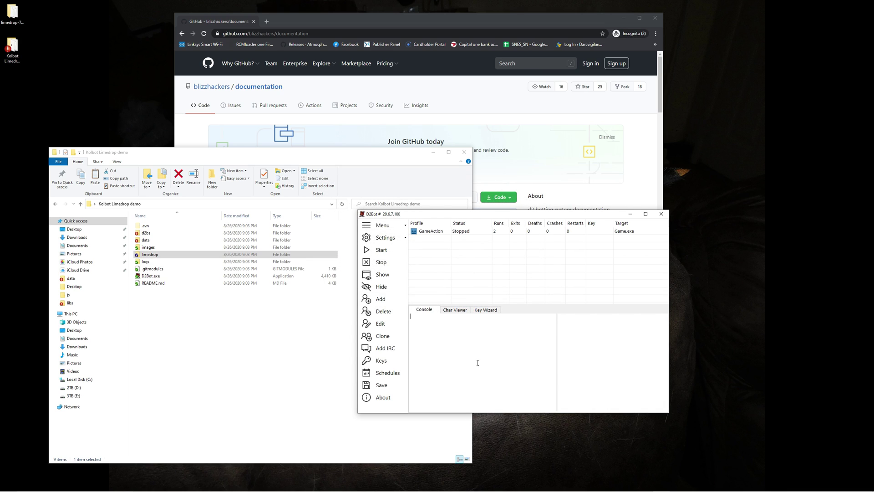
pyautogui.click(263, 342)
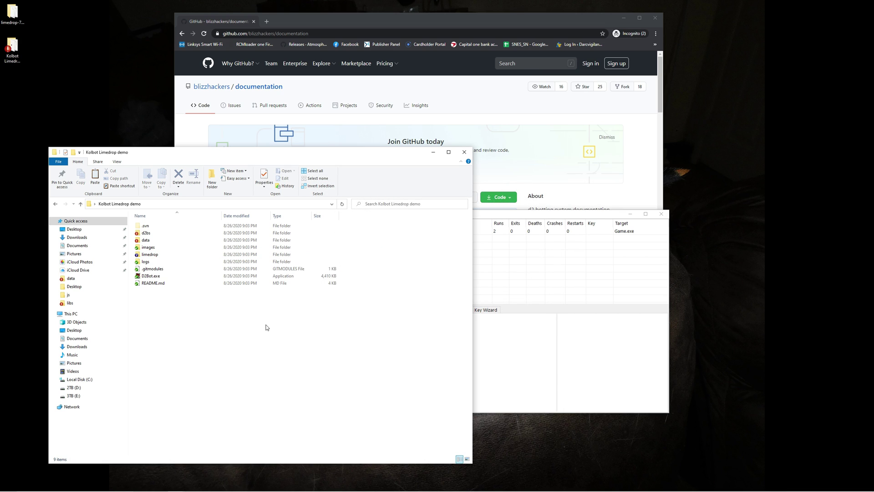
pyautogui.doubleClick(146, 233)
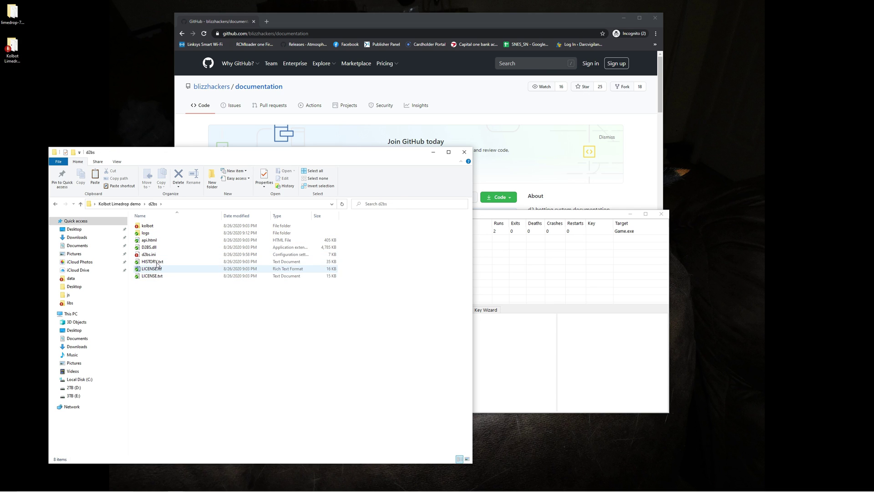
pyautogui.doubleClick(148, 226)
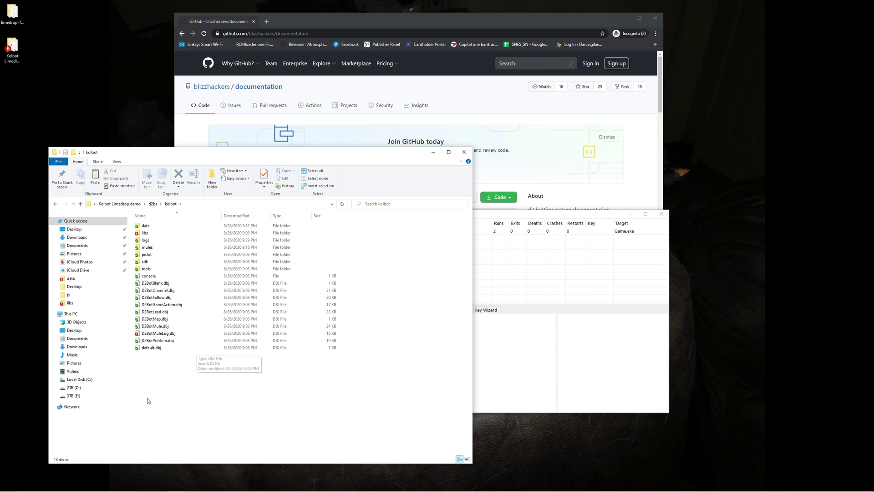
pyautogui.click(164, 334)
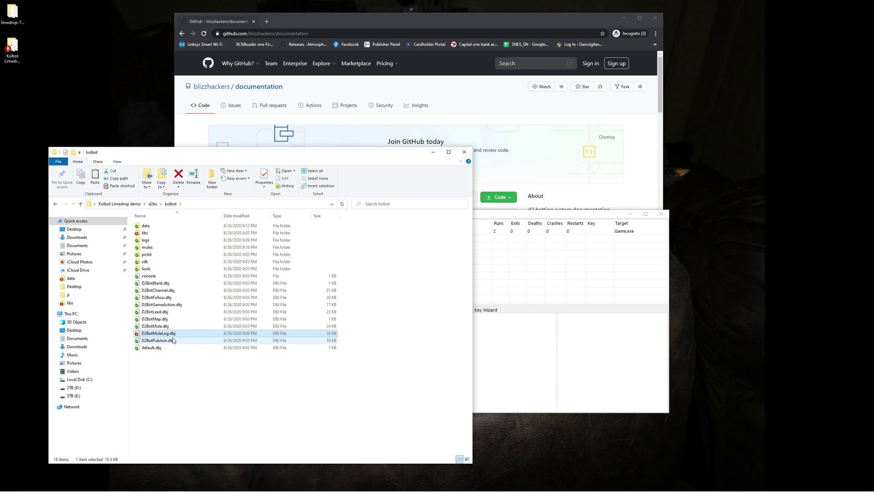
pyautogui.rightClick(172, 336)
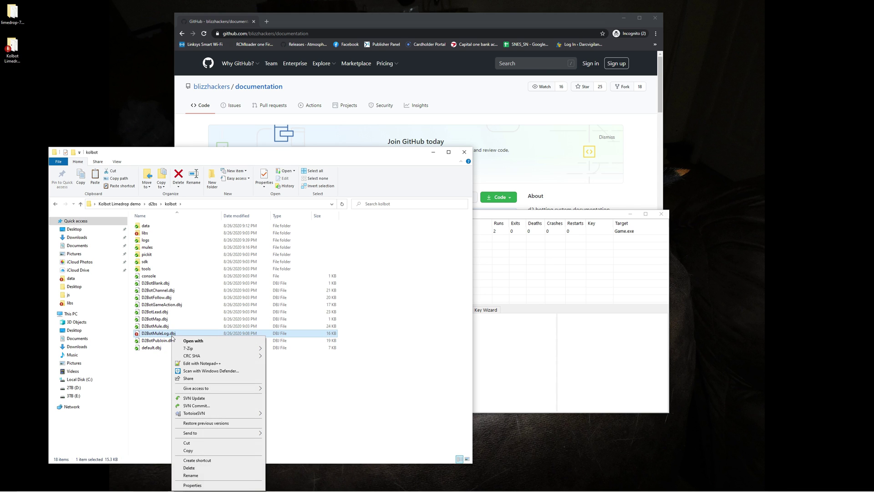
pyautogui.click(194, 363)
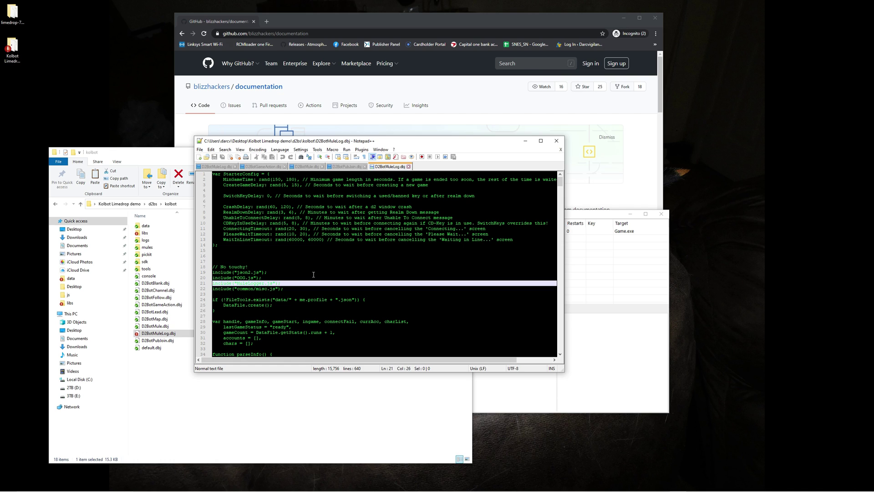
pyautogui.click(302, 240)
pyautogui.click(263, 283)
pyautogui.click(321, 241)
pyautogui.click(275, 288)
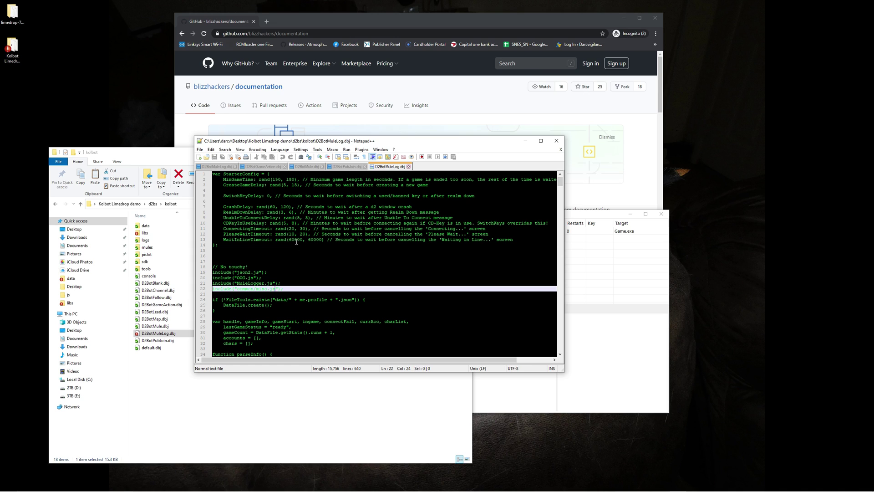
pyautogui.click(315, 241)
pyautogui.click(279, 265)
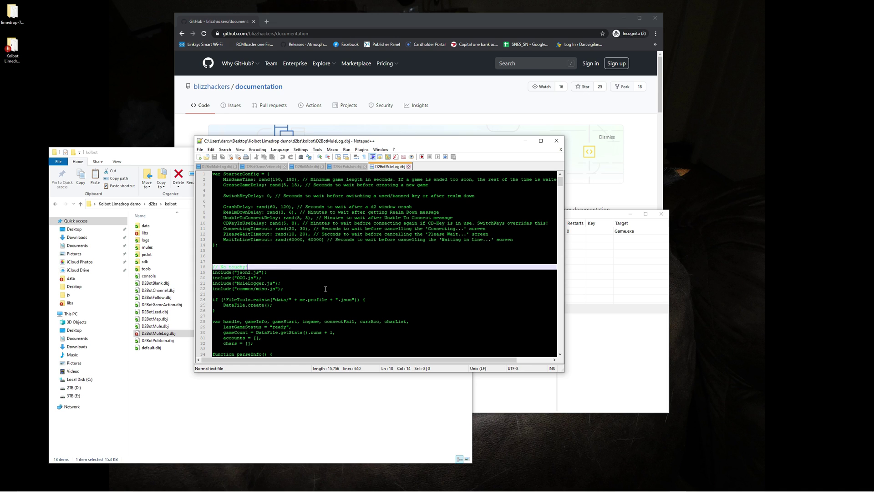
pyautogui.click(200, 149)
pyautogui.click(489, 151)
pyautogui.click(557, 141)
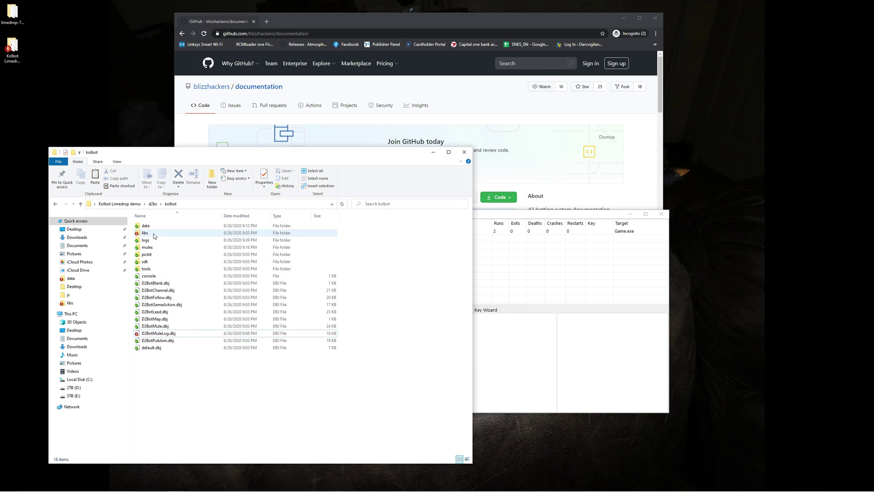
# Open kolbot's libs folder and bring up the context menu for MuleLogger.js.
pyautogui.doubleClick(154, 233)
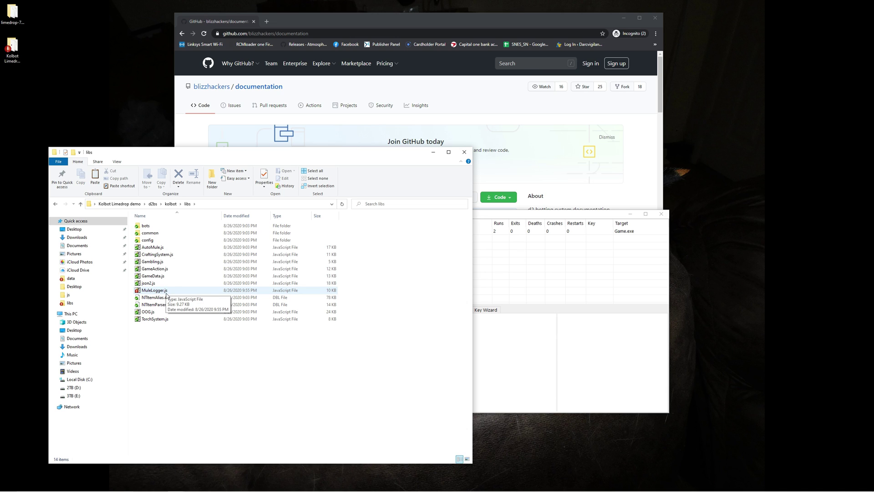
pyautogui.rightClick(166, 295)
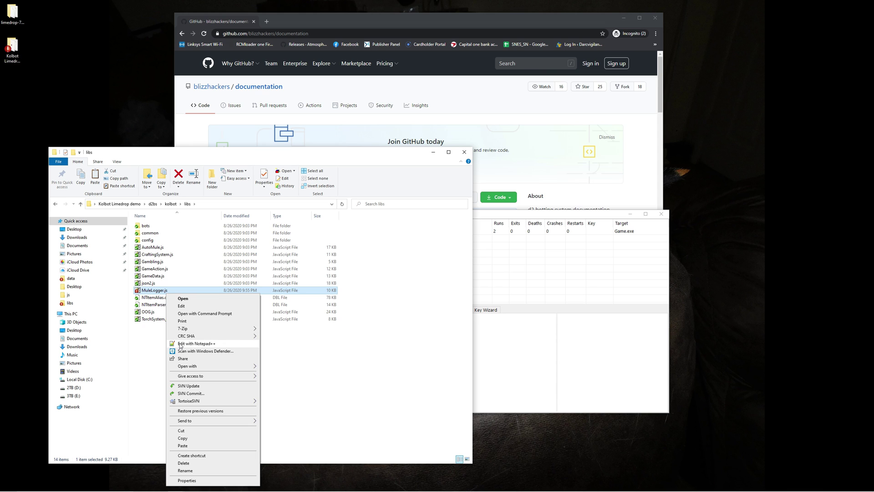
# Open MuleLogger.js in Notepad and locate the LogAccounts account entry line.
pyautogui.click(181, 306)
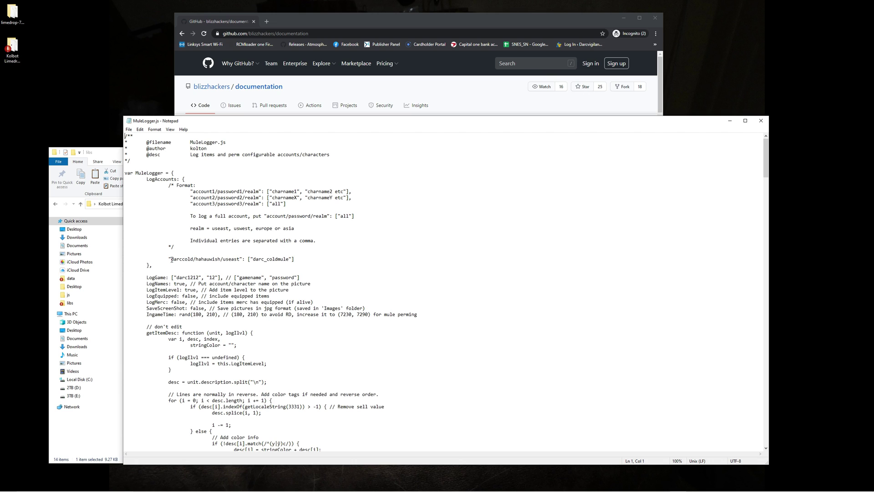
pyautogui.moveTo(171, 260); pyautogui.dragTo(316, 258)
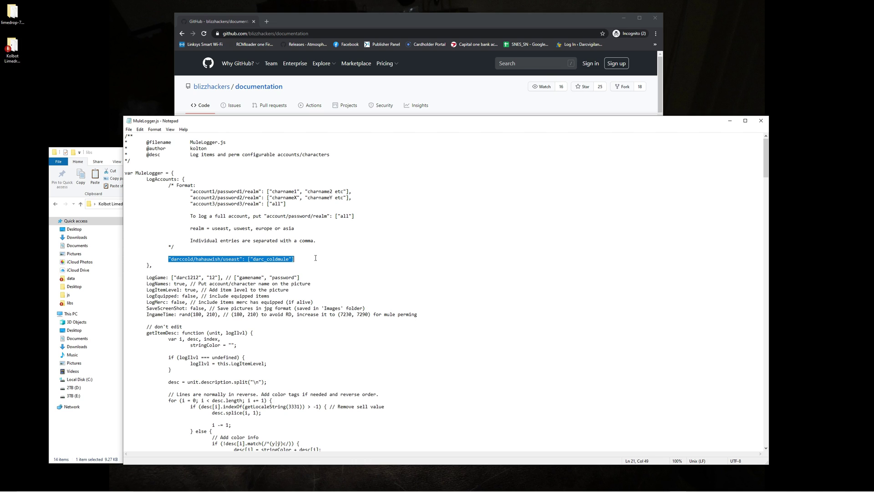
pyautogui.click(187, 262)
pyautogui.click(208, 260)
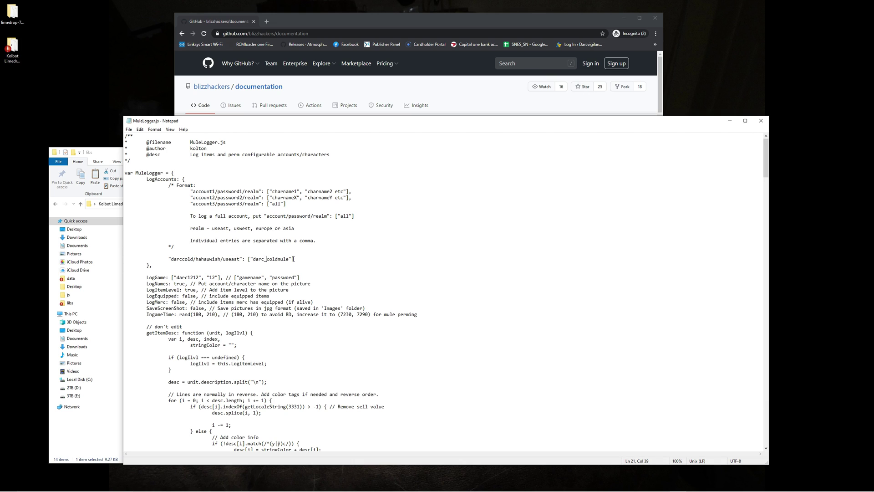
# Try replacing the mule character name with 'all', then undo the change.
pyautogui.moveTo(290, 259); pyautogui.dragTo(254, 262)
pyautogui.write('all')
pyautogui.click(140, 130)
pyautogui.click(139, 138)
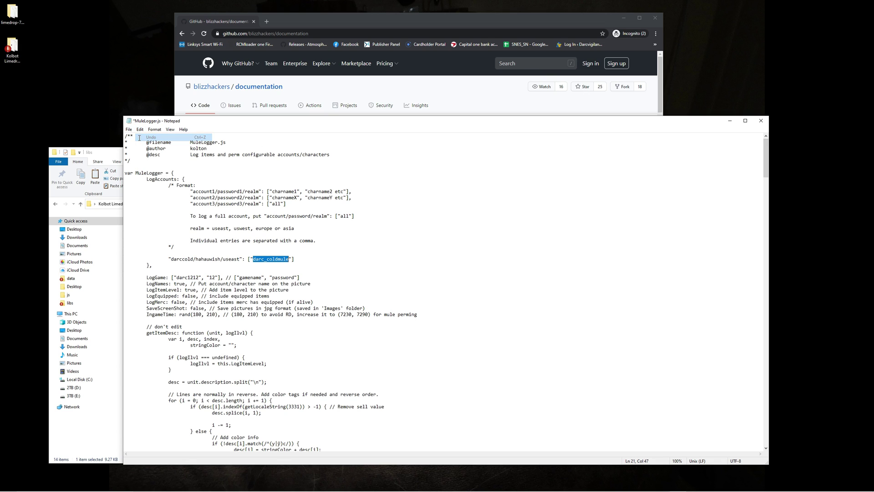
pyautogui.click(291, 259)
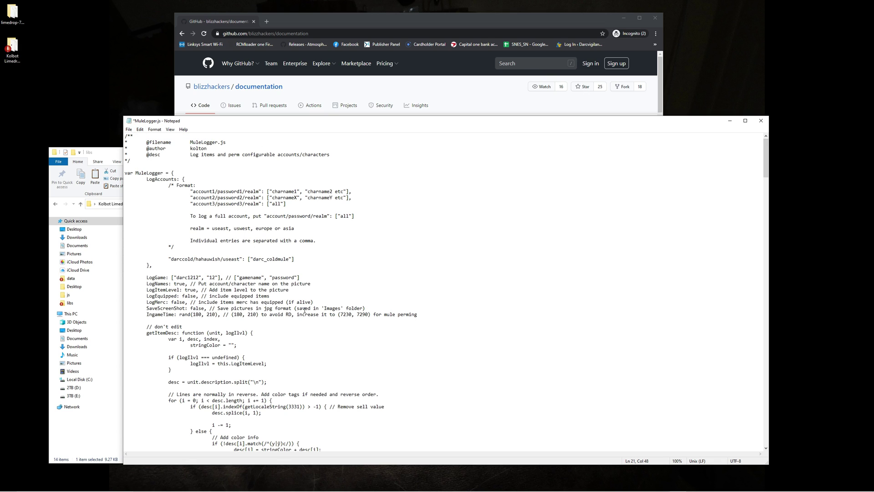
pyautogui.write(',')
pyautogui.press('BackSpace')
pyautogui.press('BackSpace')
pyautogui.write(',')
pyautogui.write(' "')
pyautogui.write('darc_')
pyautogui.write('cold')
pyautogui.write('muletwo')
pyautogui.write('"')
pyautogui.press('BackSpace')
pyautogui.press('BackSpace')
pyautogui.press('BackSpace')
pyautogui.press('BackSpace')
pyautogui.press('BackSpace')
pyautogui.press('BackSpace')
pyautogui.press('BackSpace')
pyautogui.press('BackSpace')
pyautogui.press('BackSpace')
pyautogui.press('BackSpace')
pyautogui.press('BackSpace')
pyautogui.press('BackSpace')
pyautogui.press('BackSpace')
pyautogui.press('BackSpace')
pyautogui.press('BackSpace')
pyautogui.press('BackSpace')
pyautogui.press('BackSpace')
pyautogui.press('BackSpace')
pyautogui.press('BackSpace')
pyautogui.press('BackSpace')
pyautogui.press('BackSpace')
pyautogui.write('"')
pyautogui.click(192, 278)
pyautogui.click(216, 276)
pyautogui.click(180, 283)
pyautogui.click(191, 290)
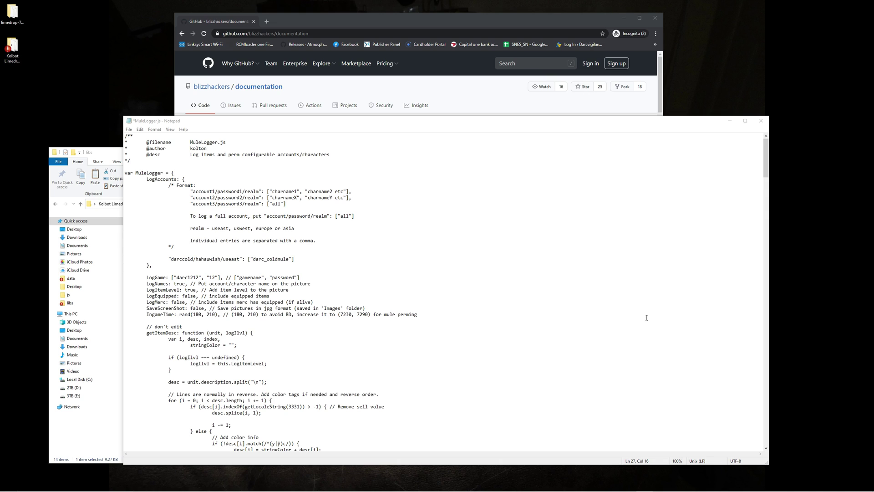
pyautogui.click(182, 302)
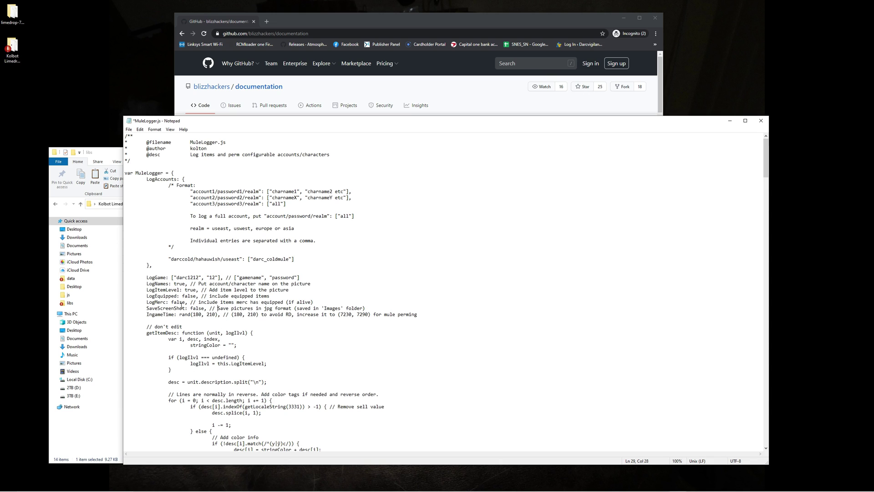
pyautogui.click(173, 303)
# Save MuleLogger.js, close Notepad, and return to the Explorer libs folder.
pyautogui.click(129, 129)
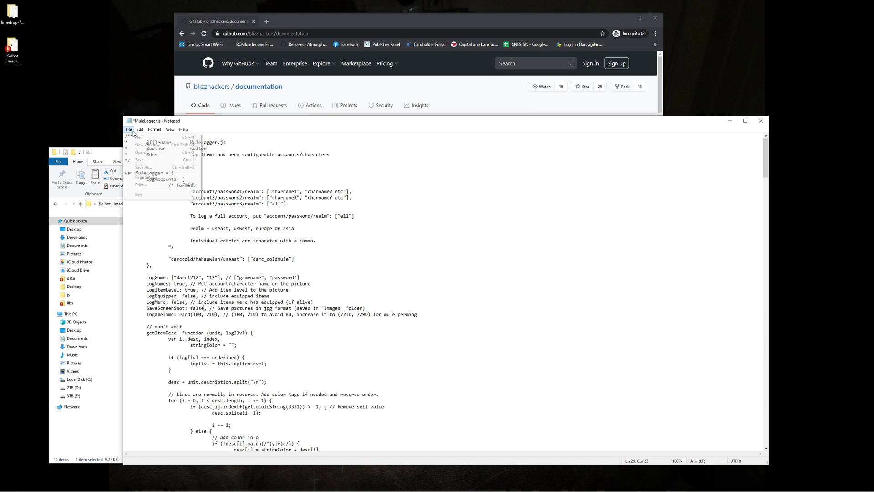
pyautogui.click(139, 160)
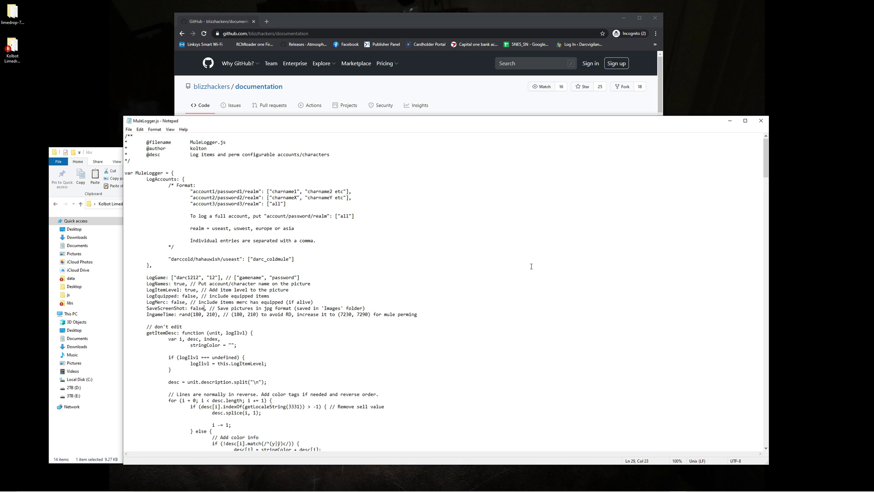
pyautogui.hotkey('alt', 'F4')
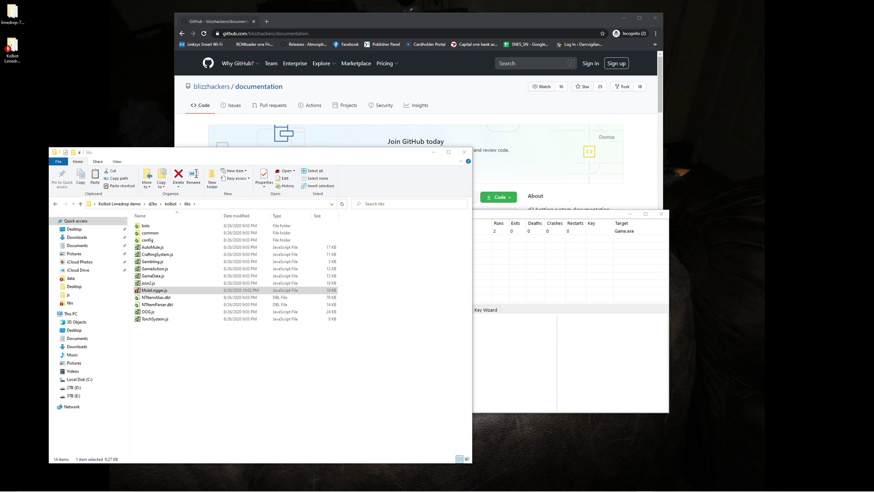
pyautogui.click(363, 257)
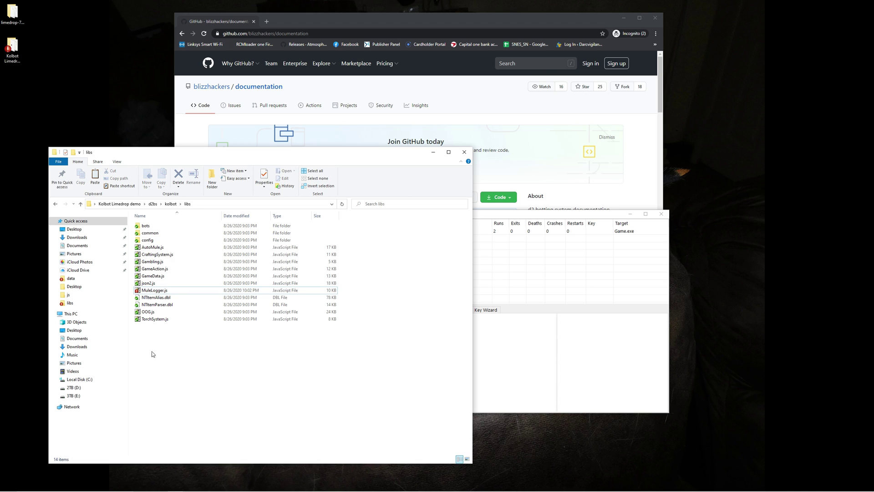
# Check the GameAction profile's entry script without changing it, then start the profile to log items.
pyautogui.click(519, 225)
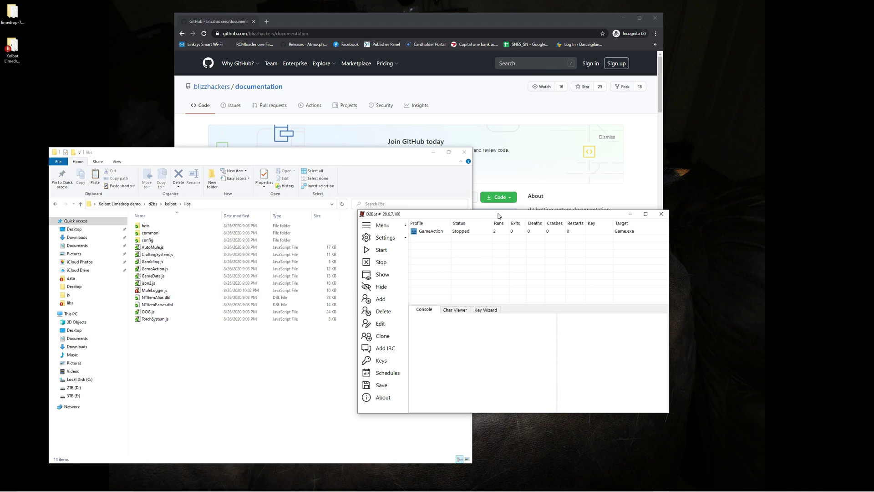
pyautogui.moveTo(501, 214); pyautogui.dragTo(373, 233)
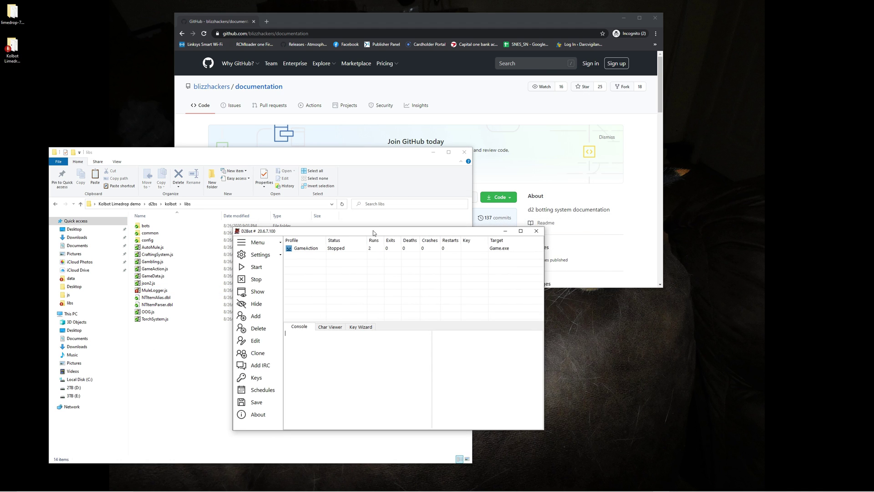
pyautogui.doubleClick(306, 248)
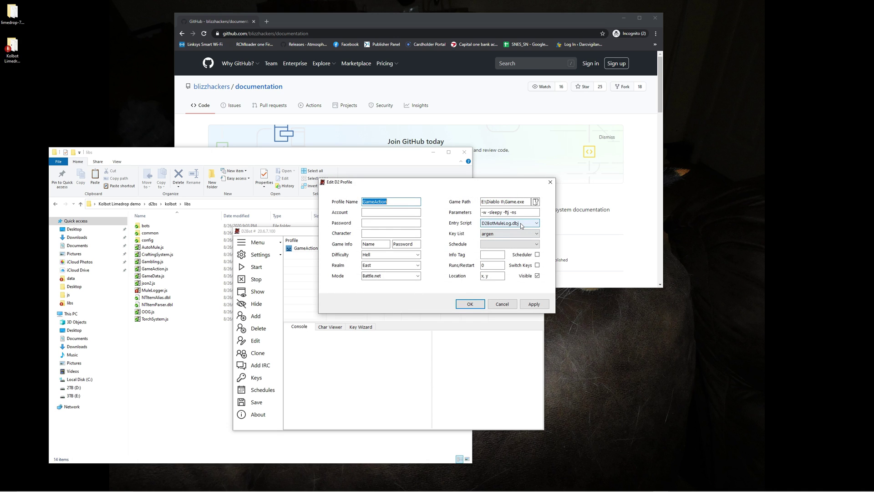
pyautogui.click(503, 304)
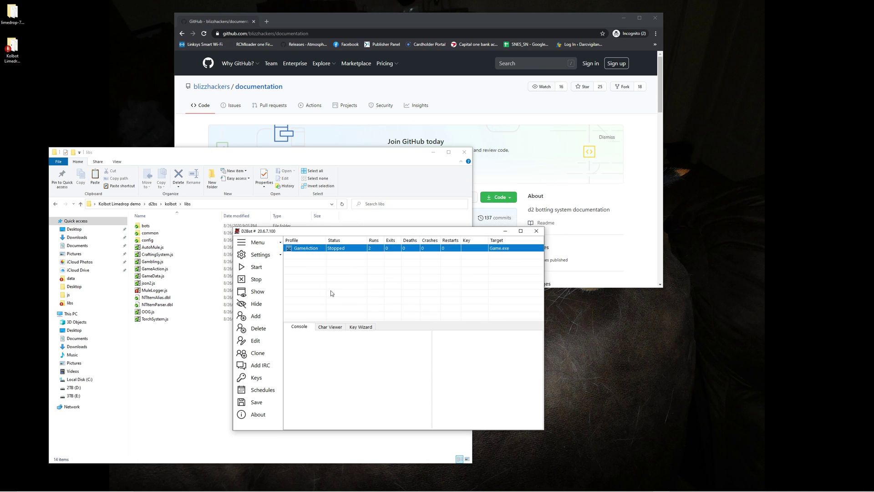
pyautogui.click(268, 272)
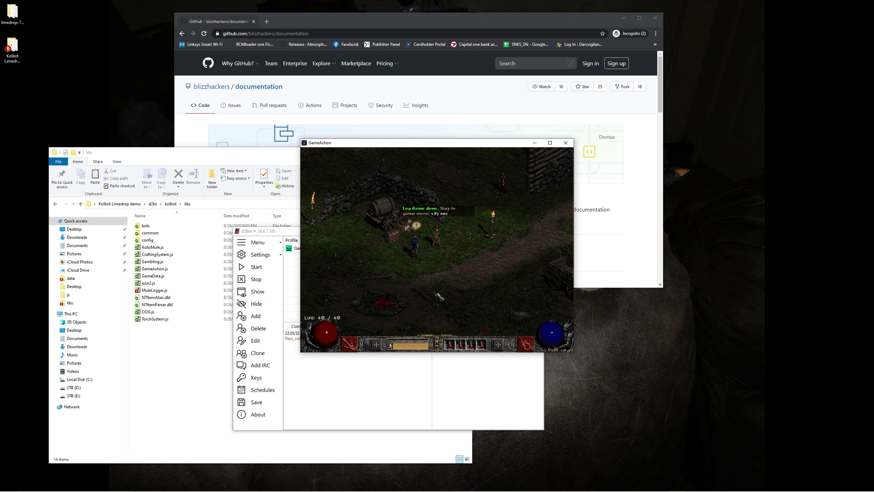
# Stop the running GameAction profile and close its Diablo II game window.
pyautogui.moveTo(412, 147); pyautogui.dragTo(585, 89)
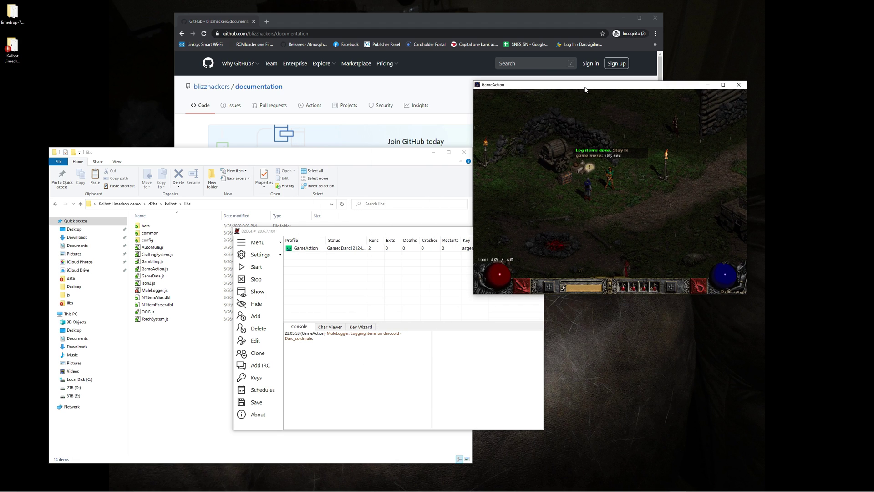
pyautogui.click(295, 253)
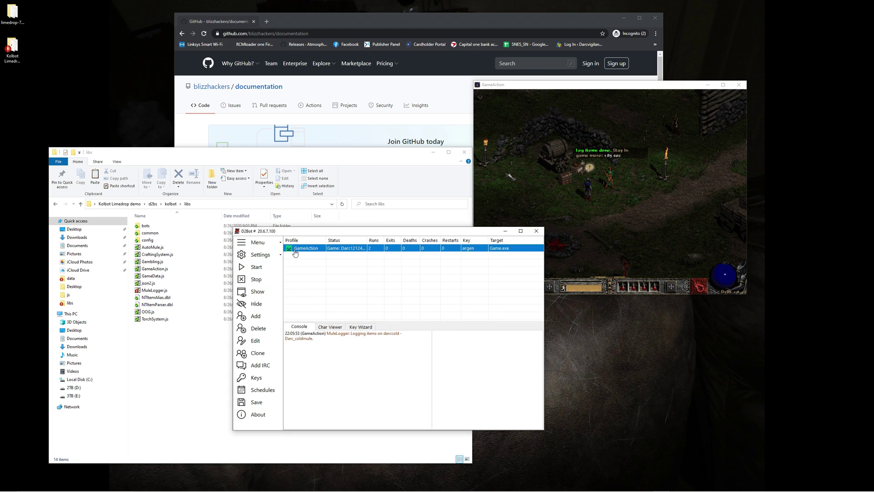
pyautogui.click(255, 279)
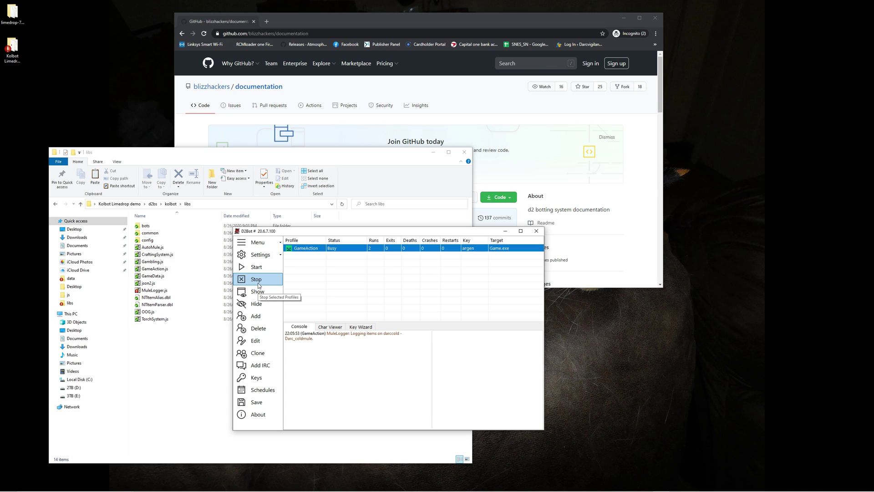
# Set the GameAction profile's entry script back to D2BotGameAction.dbj and glance at the general settings.
pyautogui.doubleClick(313, 253)
pyautogui.click(510, 222)
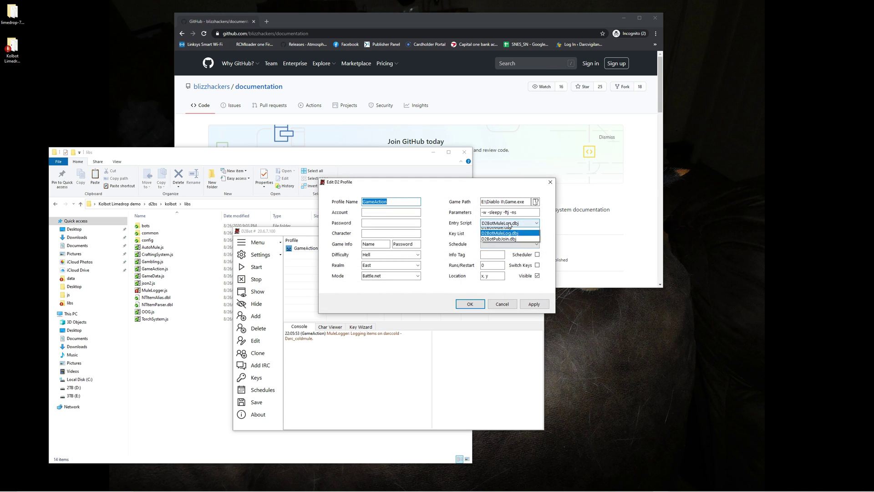
pyautogui.click(503, 248)
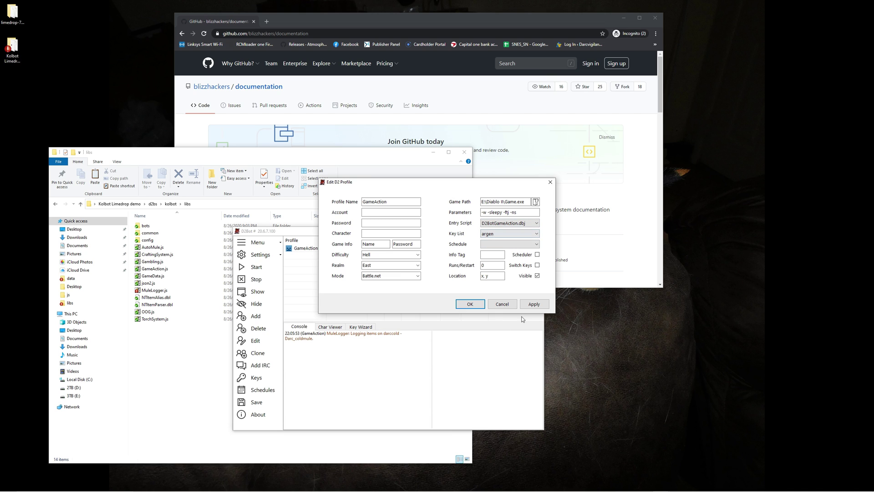
pyautogui.click(530, 304)
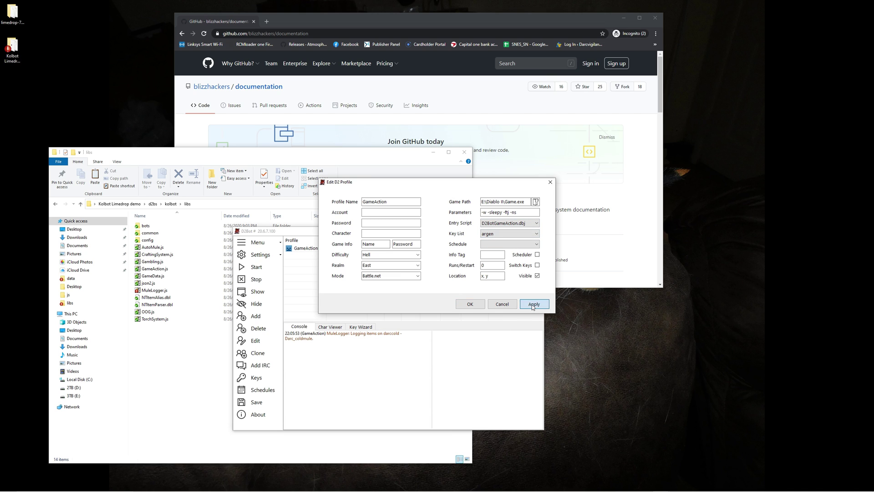
pyautogui.click(470, 305)
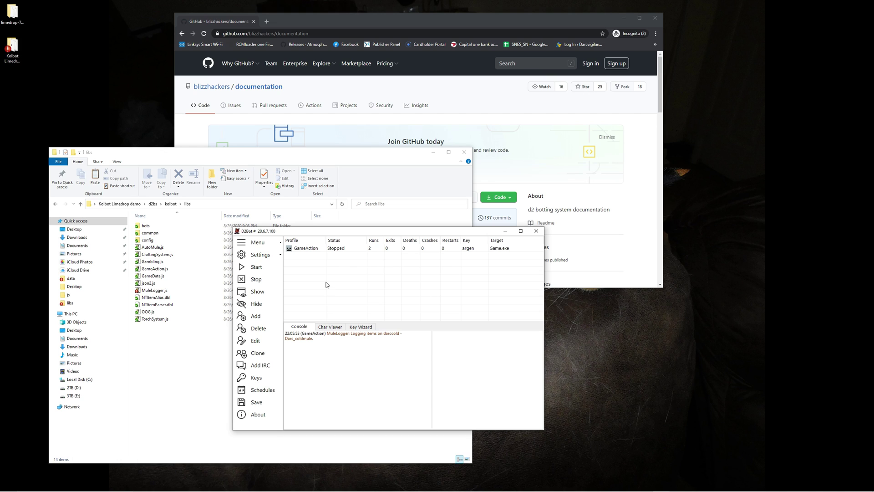
pyautogui.click(269, 258)
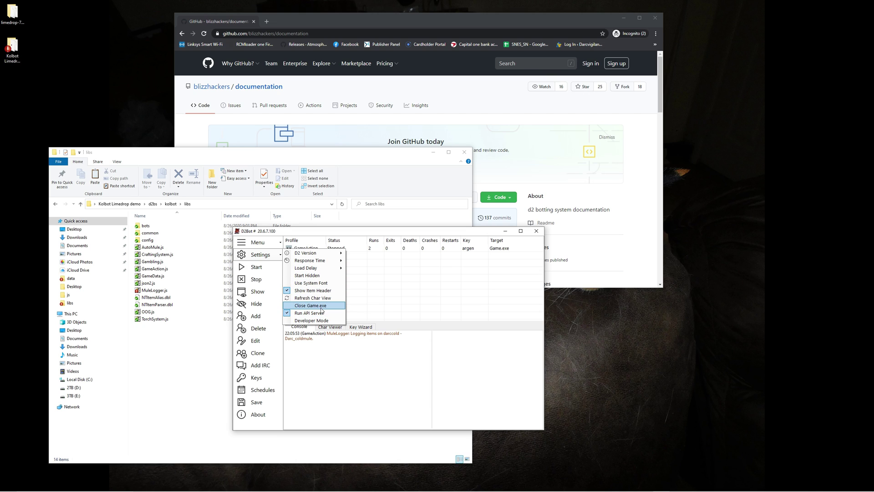
pyautogui.click(430, 294)
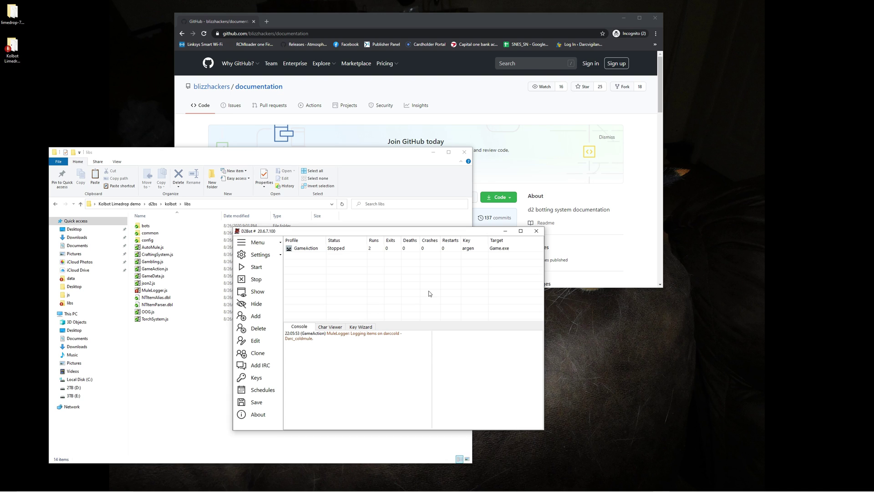
# Load the LimeDrop page at localhost:8080 in a new Chrome tab.
pyautogui.click(267, 22)
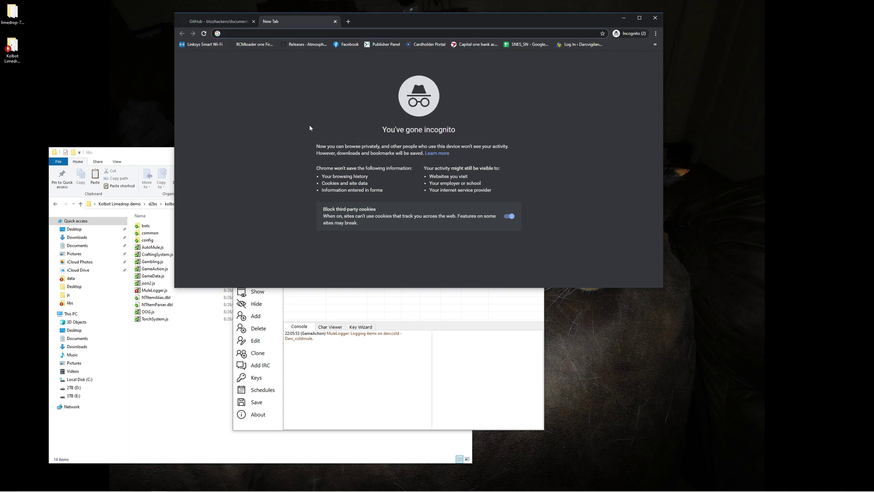
pyautogui.write('localhost')
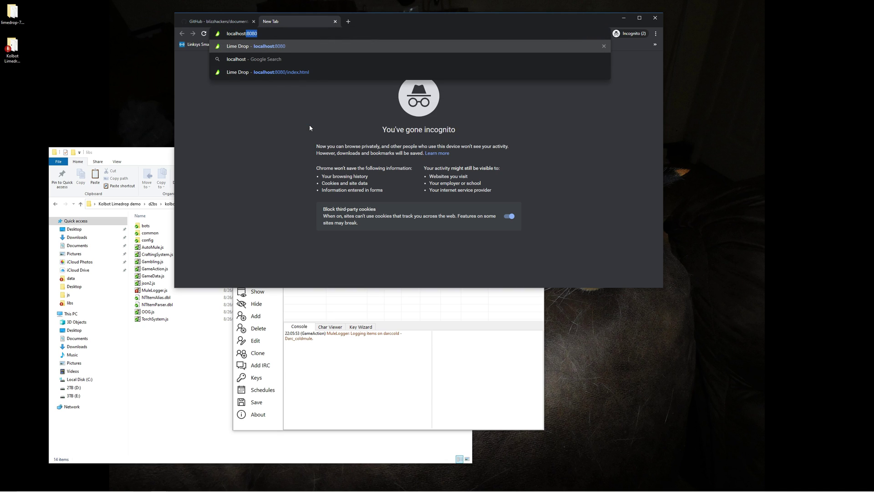
pyautogui.write(':8080')
pyautogui.press('Return')
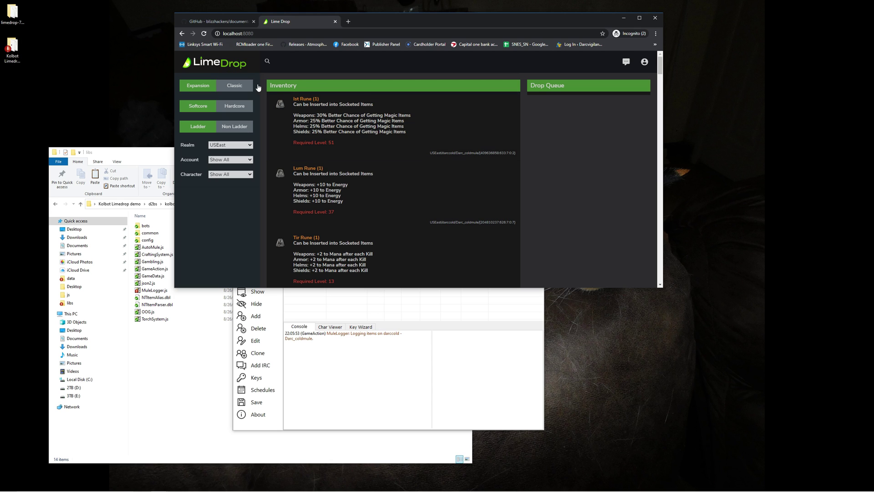
# Maximize Chrome, log in to LimeDrop with the saved username and account password, and dismiss notifications.
pyautogui.click(639, 18)
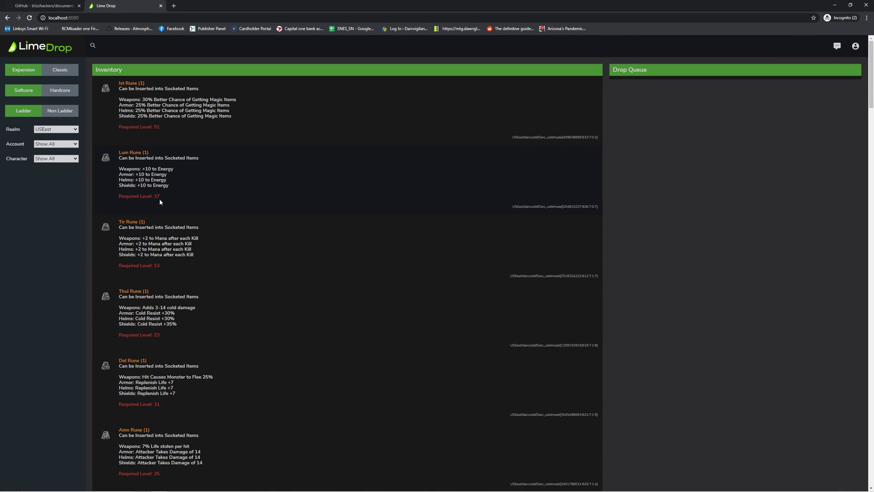
pyautogui.click(853, 49)
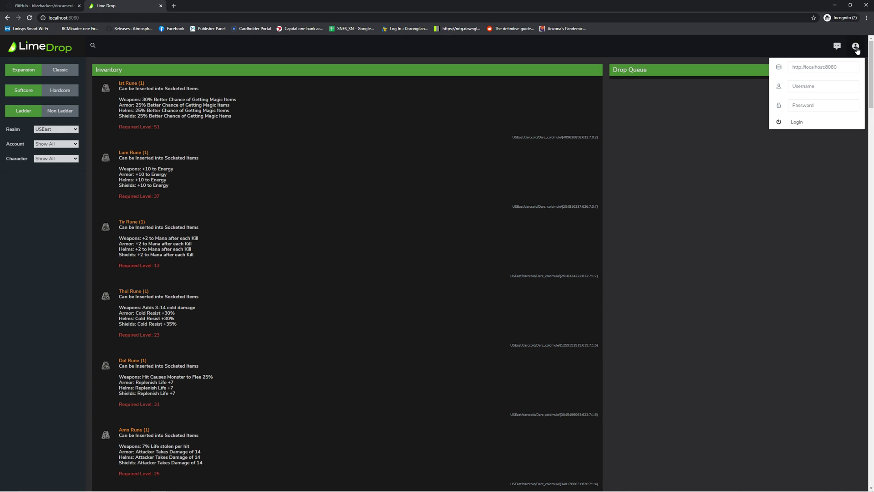
pyautogui.click(815, 89)
pyautogui.press('Down')
pyautogui.press('Return')
pyautogui.press('Tab')
pyautogui.write('test')
pyautogui.click(797, 122)
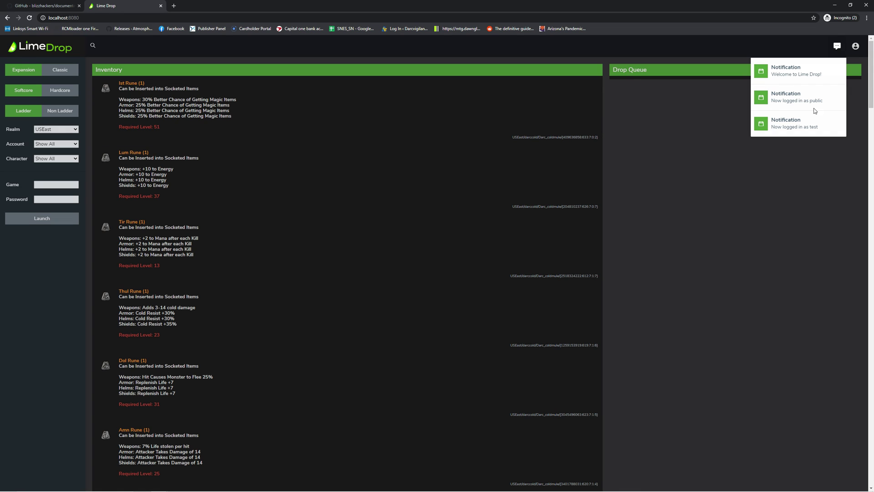
pyautogui.click(757, 216)
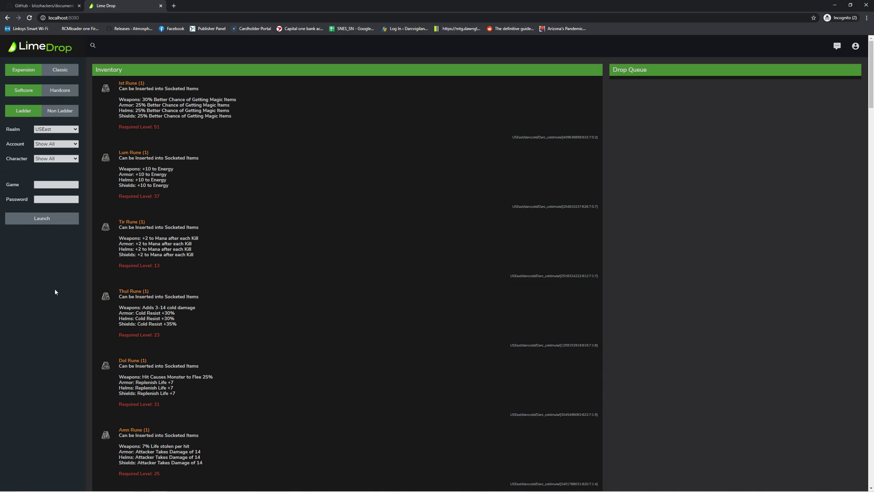
pyautogui.click(66, 74)
pyautogui.click(64, 91)
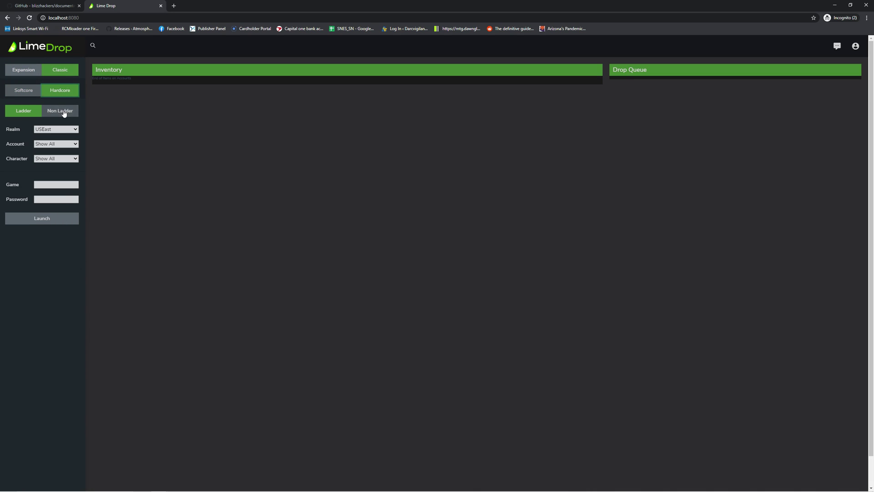
pyautogui.click(64, 113)
pyautogui.click(27, 90)
pyautogui.click(27, 71)
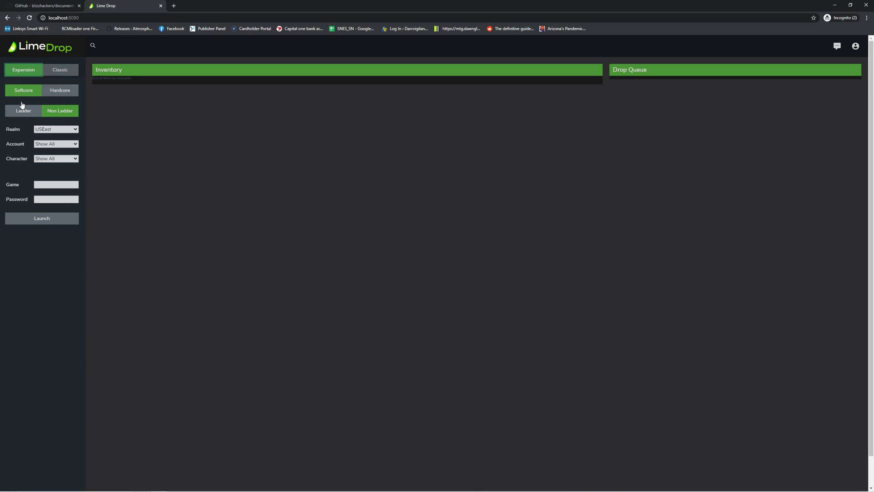
pyautogui.click(21, 108)
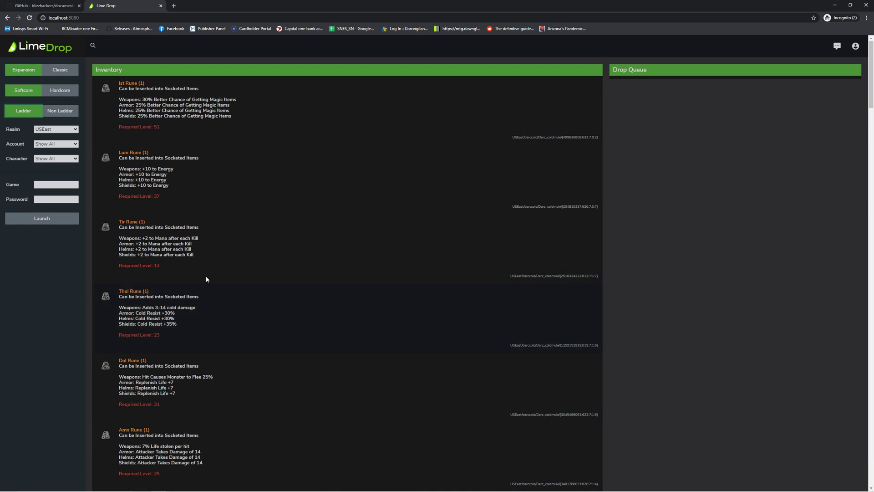
pyautogui.scroll(-12, 319, 269)
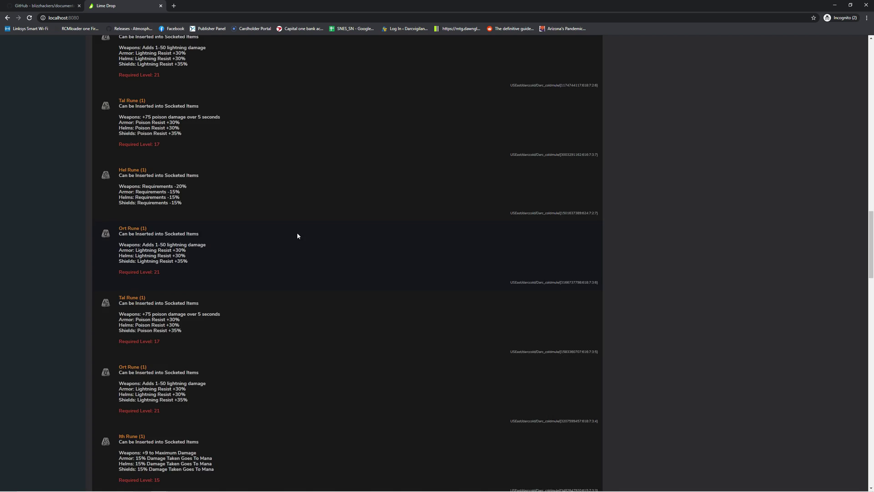
pyautogui.scroll(10, 303, 248)
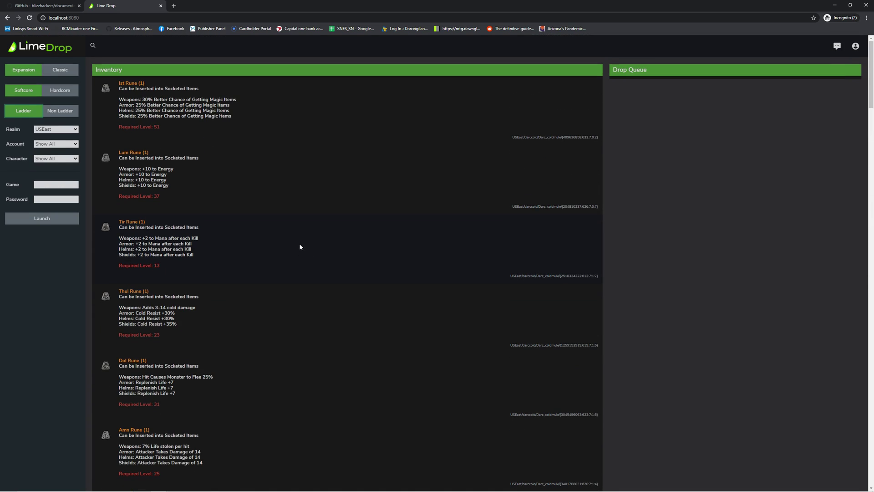
pyautogui.click(61, 184)
# Launch a LimeDrop game named 'darc2' to receive the dropped items.
pyautogui.click(53, 186)
pyautogui.write('dar')
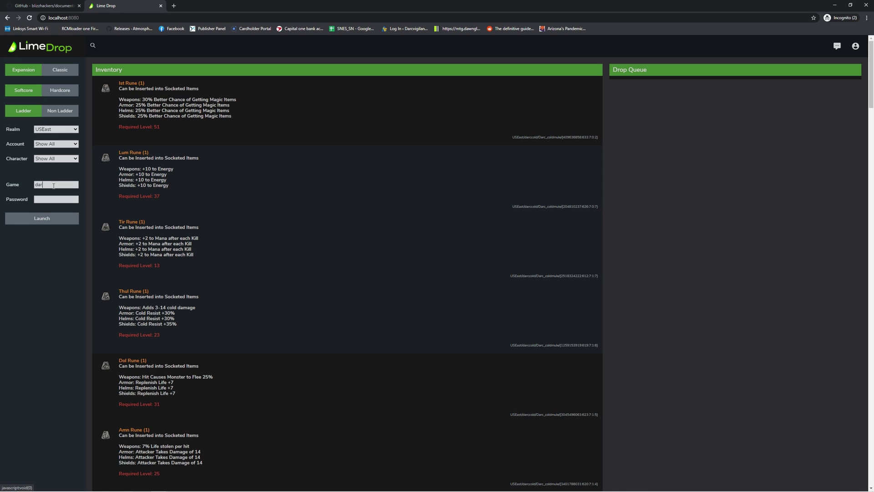
pyautogui.write('c2')
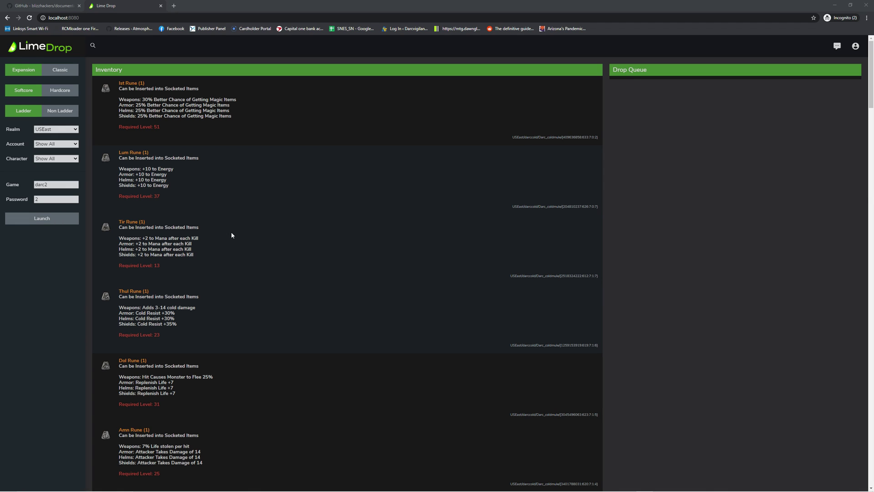
pyautogui.click(42, 219)
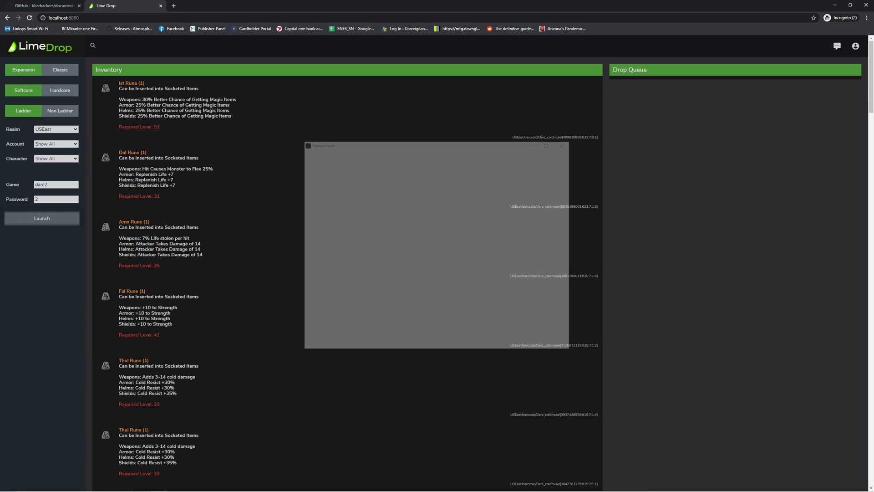